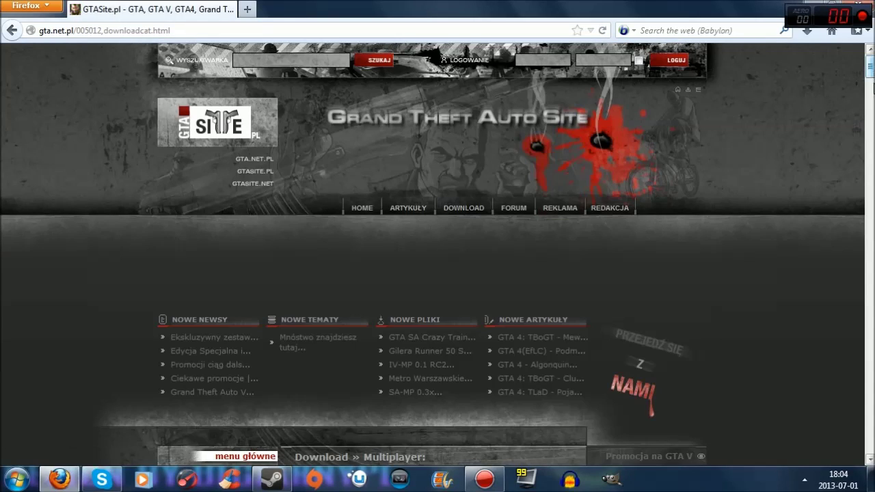
Find MTA SA 1.3 in the site's multiplayer downloads list and open its download page.
drag(870, 67, 870, 93)
scroll(649, 369, down, 10)
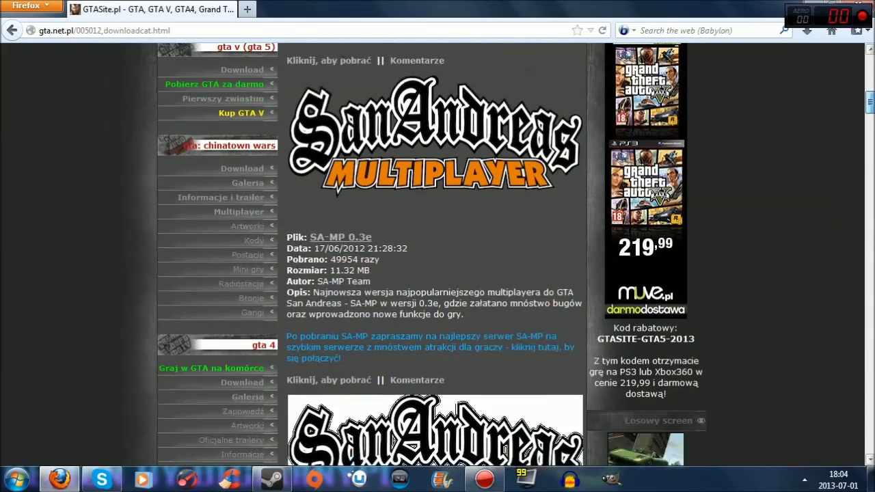
scroll(649, 370, down, 3)
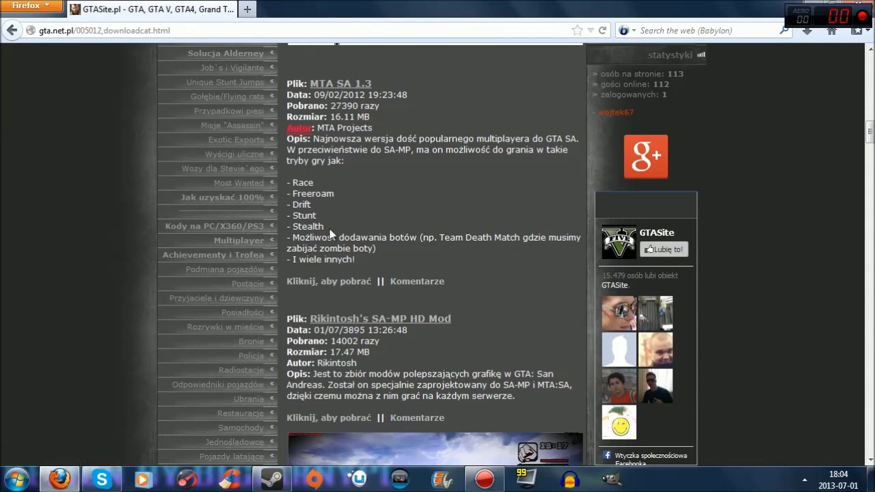
click(338, 286)
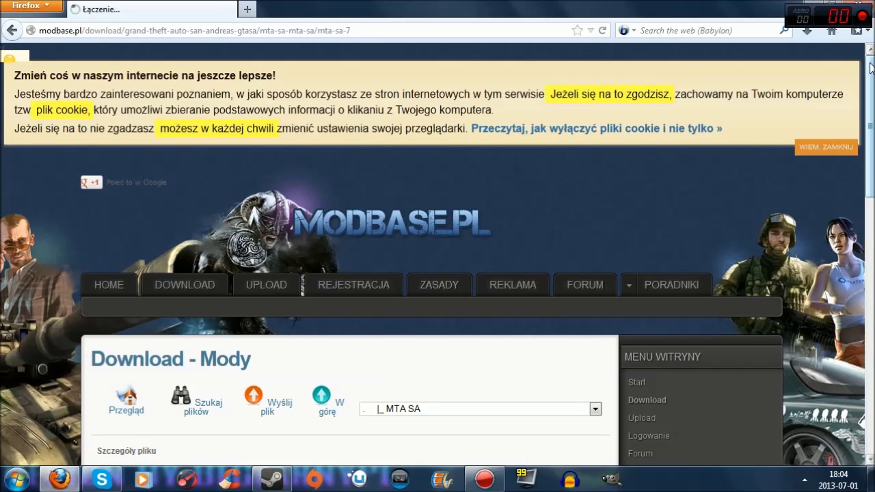
Dismiss the cookie notice and show the download section of the MTA SA 1.3.1 mod page.
click(826, 147)
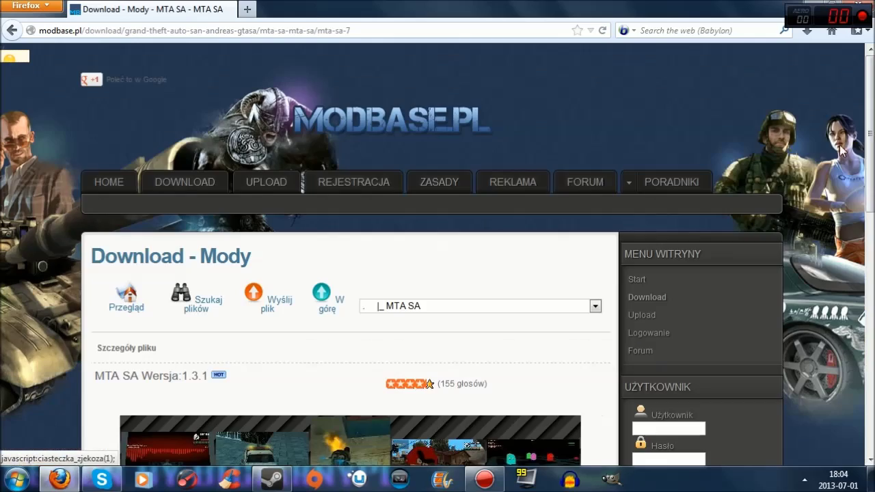
scroll(825, 147, down, 3)
scroll(350, 252, down, 3)
drag(870, 308, 860, 230)
scroll(859, 230, down, 1)
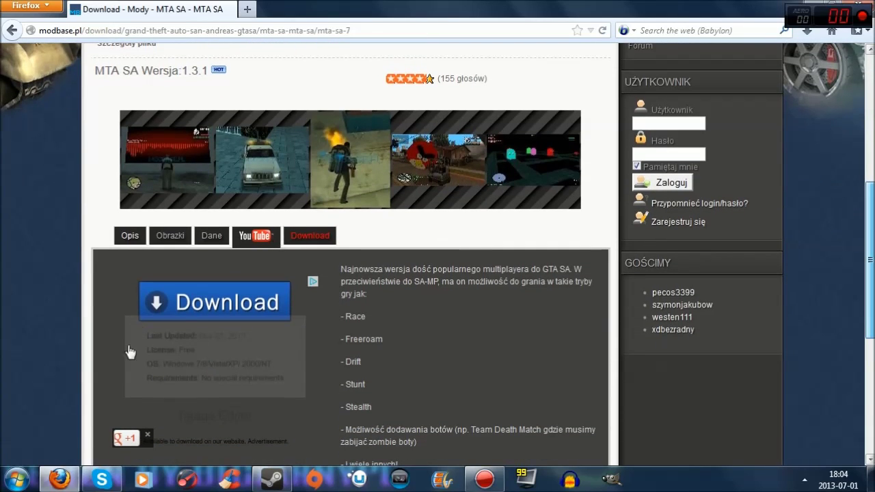
click(307, 240)
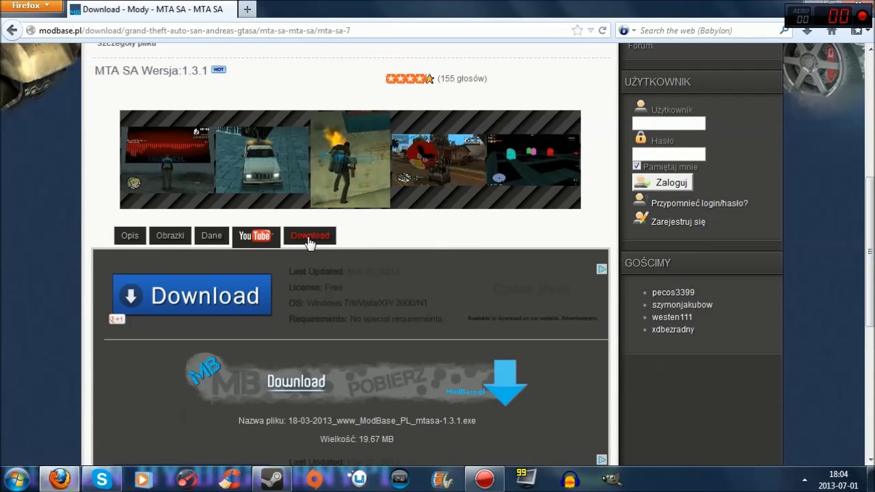
Request the MTA SA 1.3.1 file, skip the AdF.ly advertisement, and save 18-03-2013_www_ModBase_PL_mtasa-1.3.1.exe.
click(374, 407)
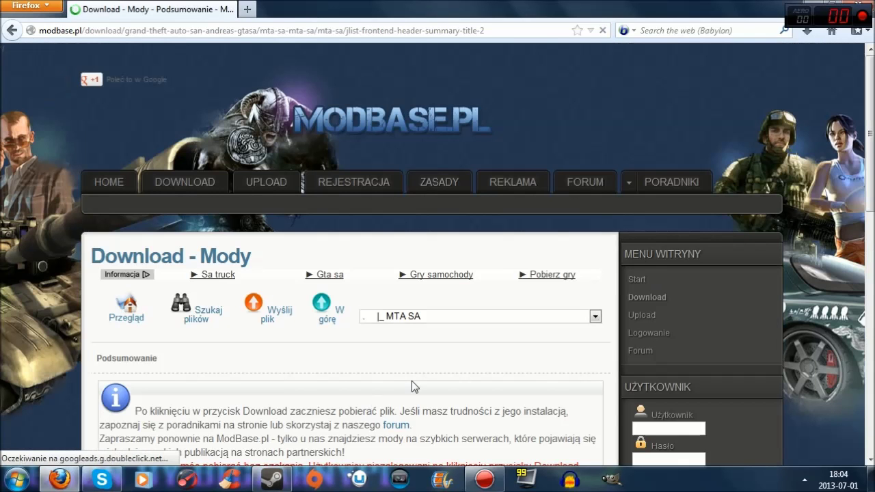
scroll(371, 403, down, 10)
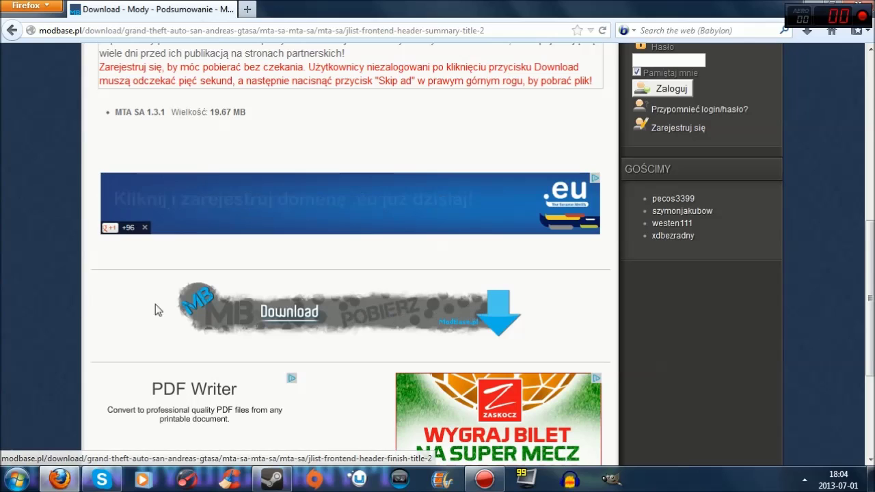
click(352, 307)
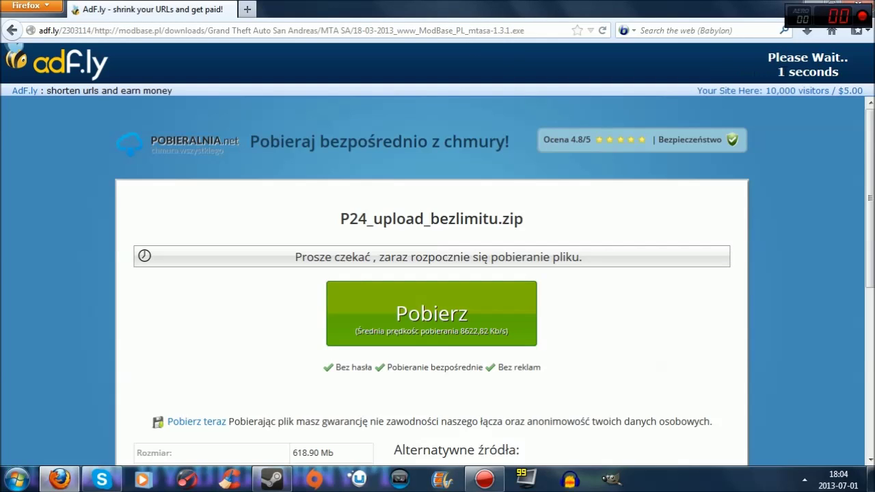
click(795, 69)
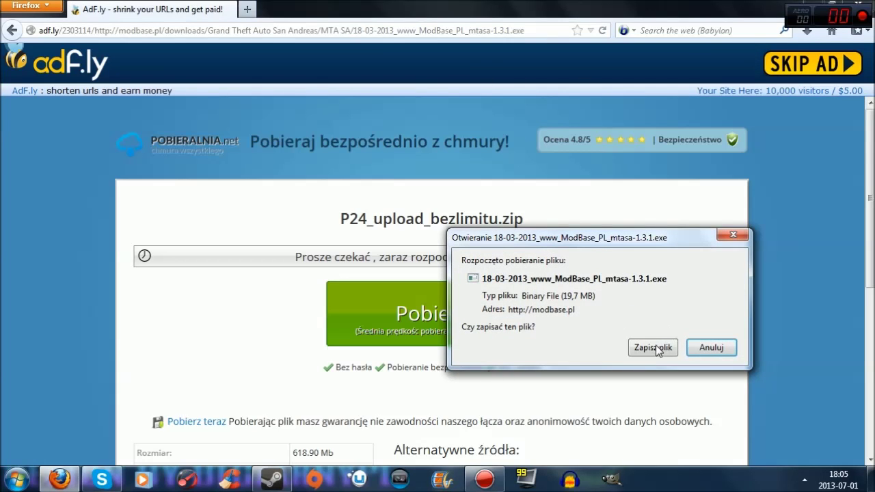
click(658, 349)
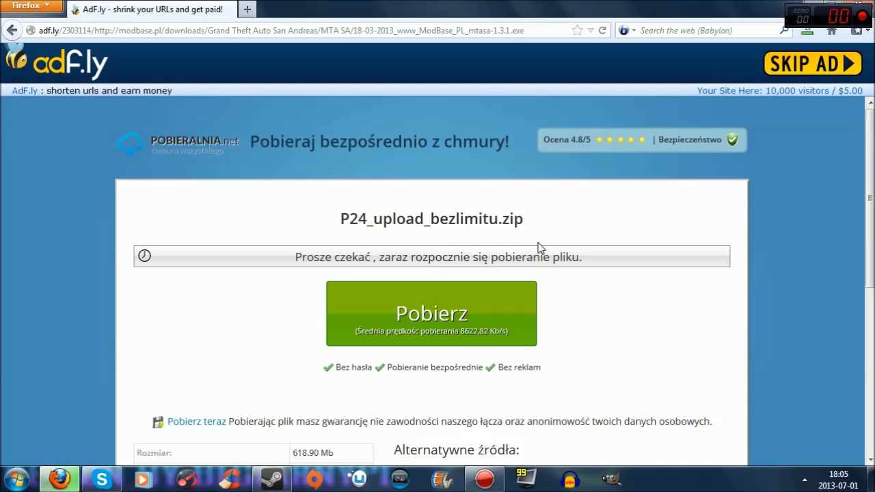
Run the downloaded mtasa-1.3.1.exe installer, pass its welcome page, and accept the GNU General Public License.
click(807, 32)
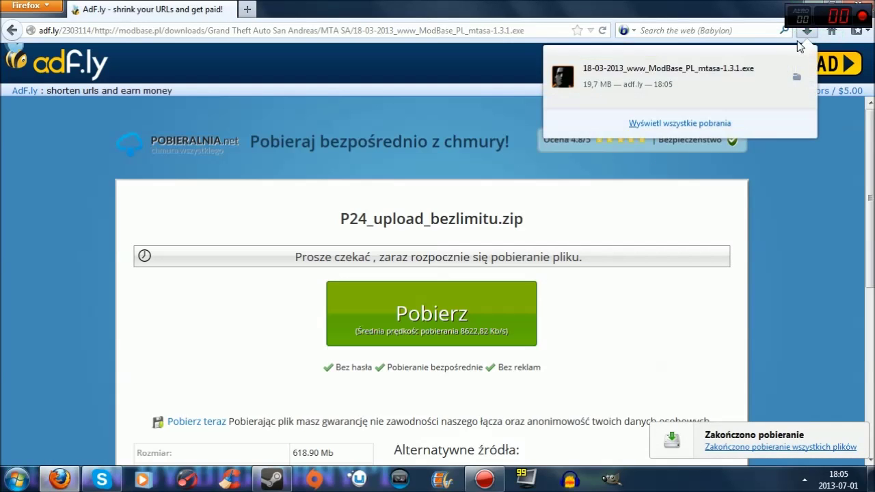
click(639, 85)
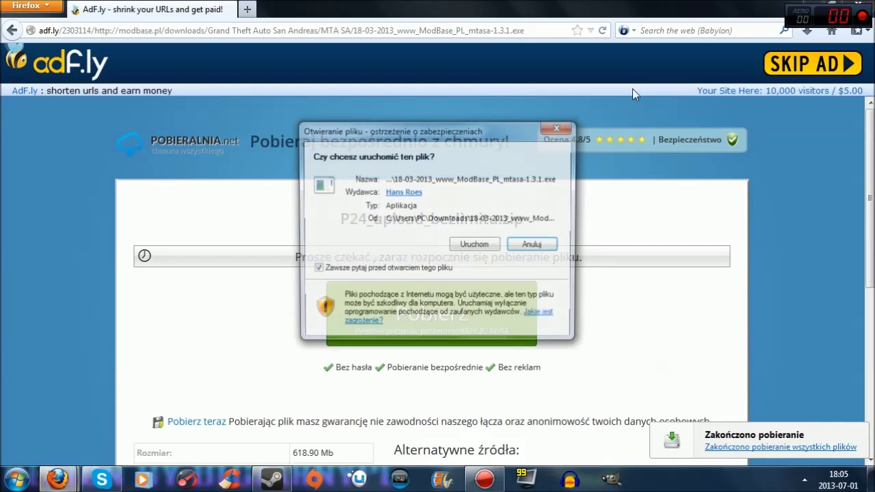
click(466, 246)
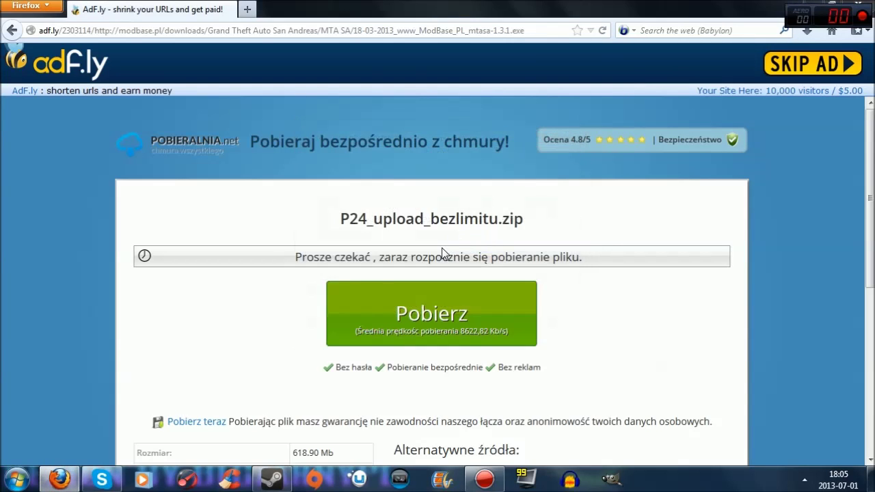
click(511, 349)
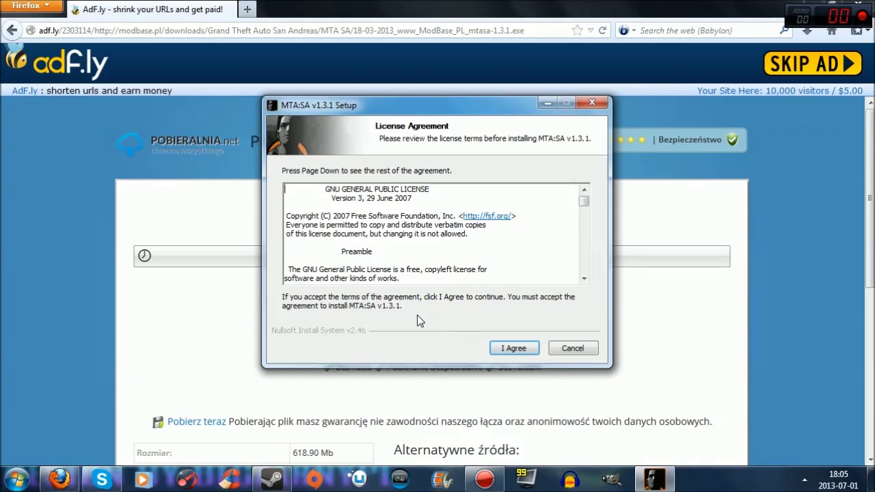
click(512, 348)
Review the MTA:SA components and install types, keep Client and Server, and continue to the install location.
scroll(532, 318, down, 1)
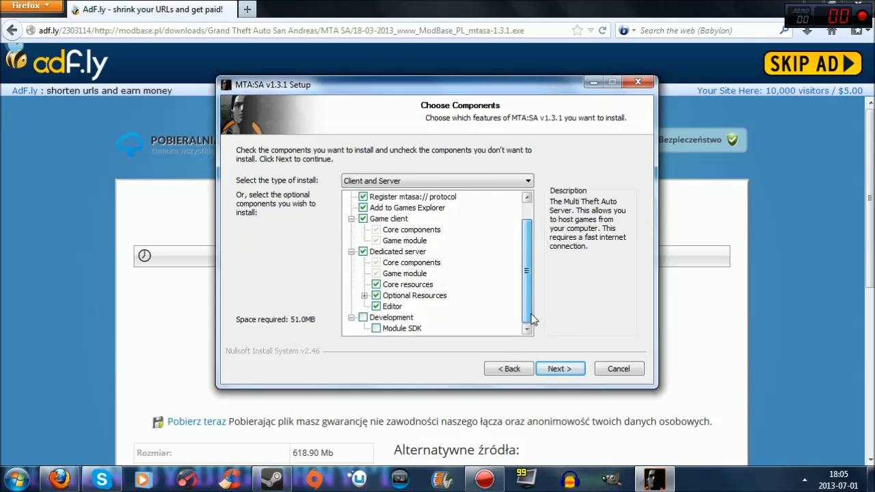
scroll(532, 318, up, 1)
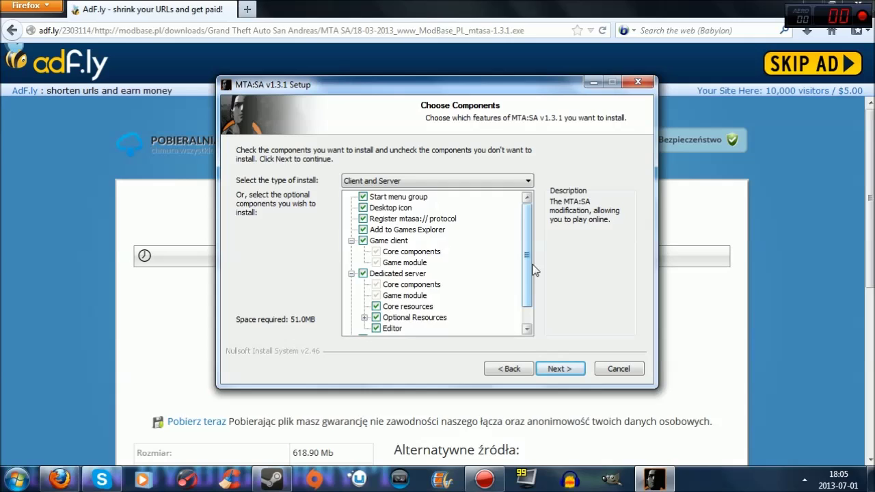
scroll(530, 275, down, 1)
scroll(519, 246, up, 1)
scroll(512, 215, down, 1)
scroll(511, 215, up, 1)
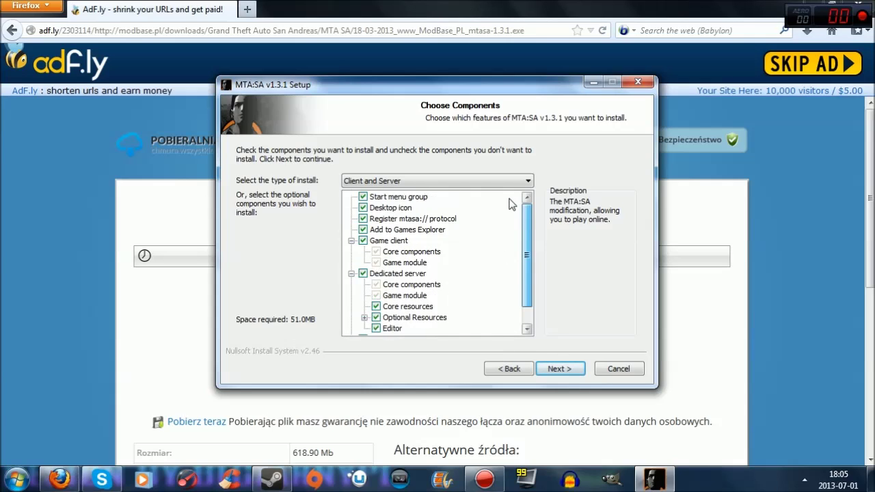
click(481, 182)
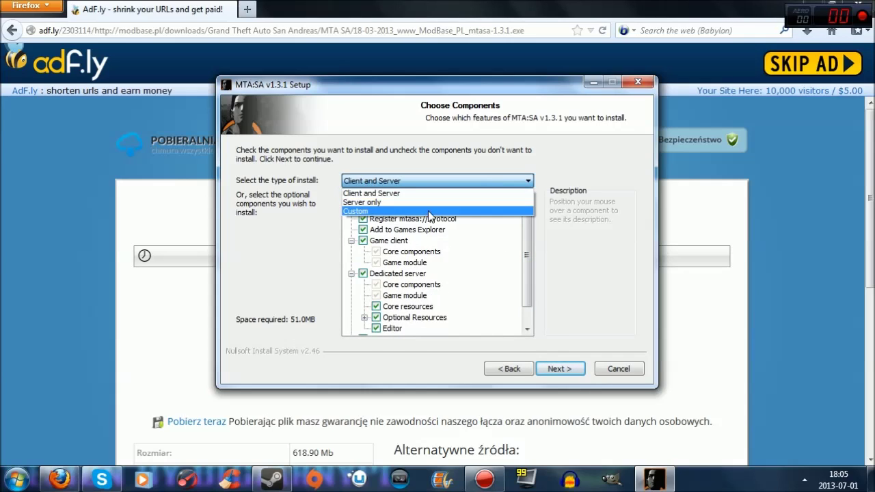
click(396, 185)
scroll(530, 280, down, 1)
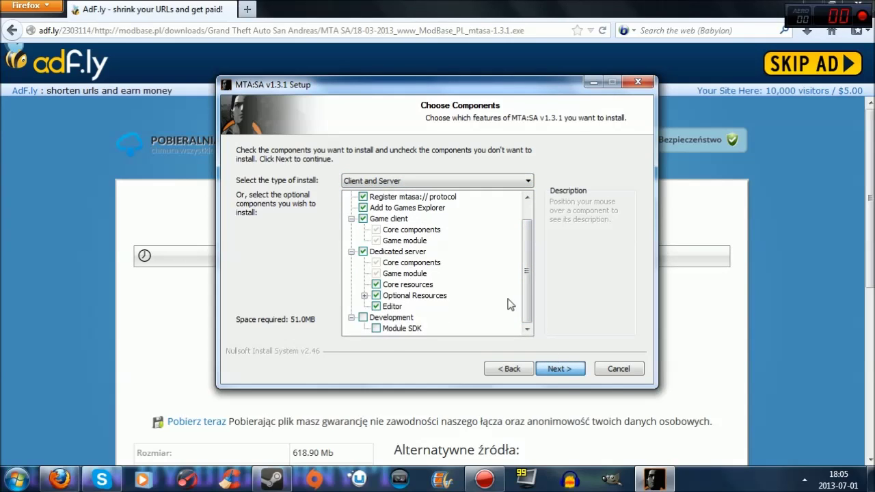
key(Return)
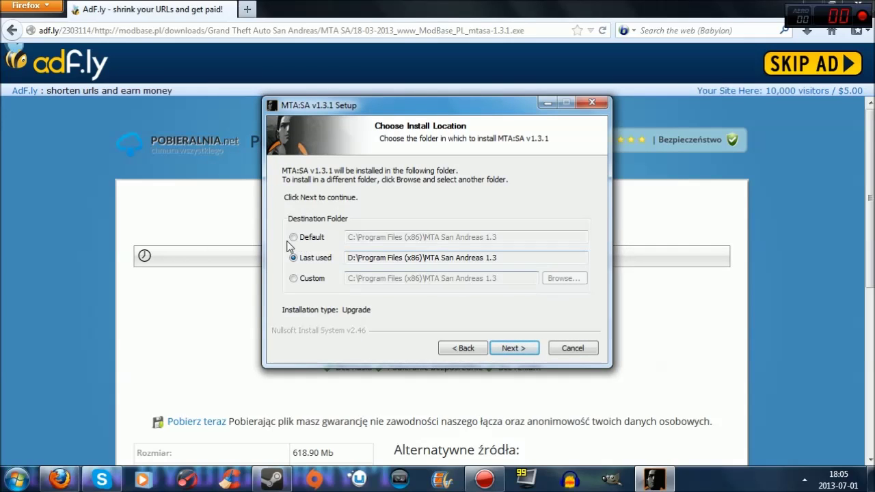
Try the Default, Last used and Custom destination folder options for the MTA:SA installation.
click(292, 239)
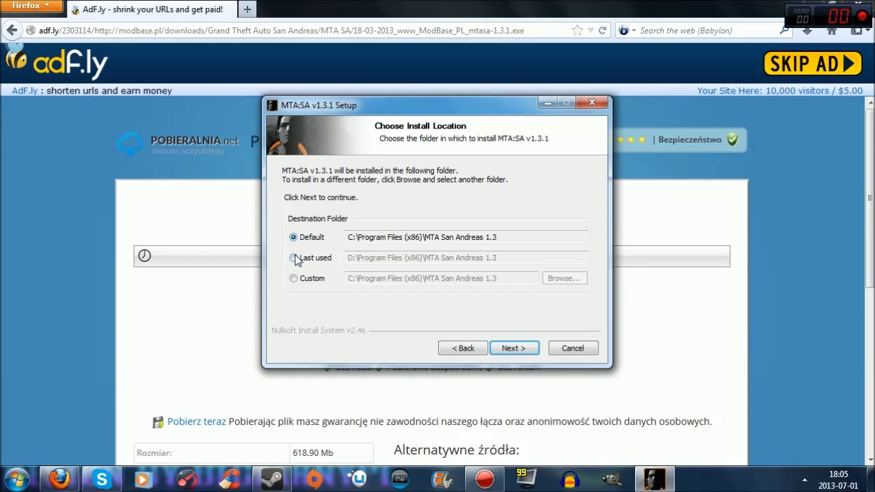
click(295, 257)
click(299, 278)
click(294, 258)
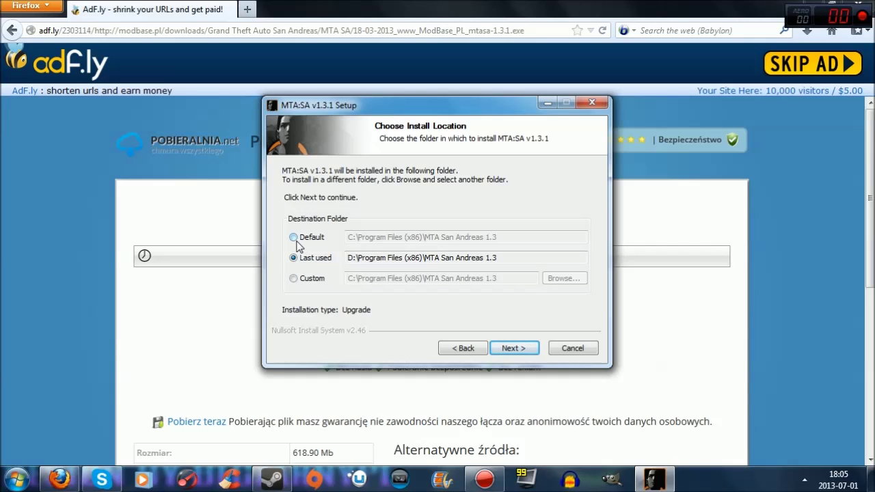
click(295, 237)
mouse_move(499, 239)
mouse_down()
mouse_move(326, 238)
mouse_move(506, 237)
mouse_up()
click(293, 278)
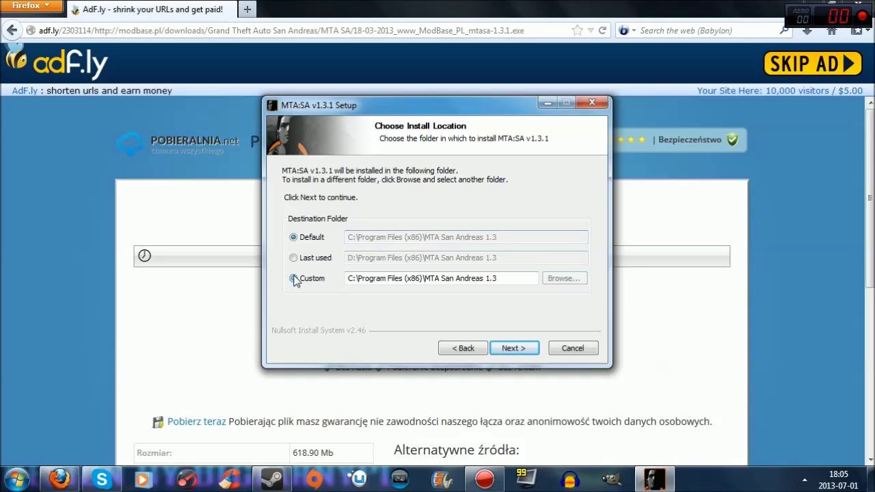
Choose the last used destination folder, highlight its path on drive D, and cancel the MTA:SA setup.
click(293, 257)
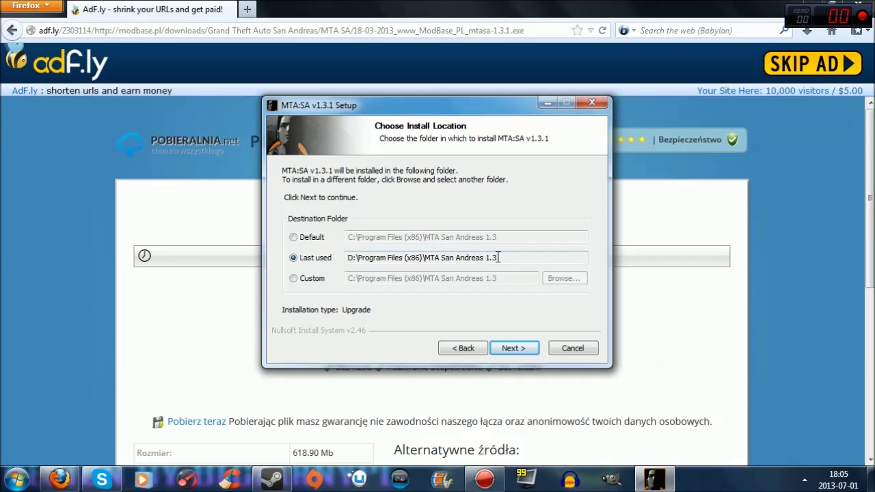
drag(498, 257, 338, 260)
click(572, 348)
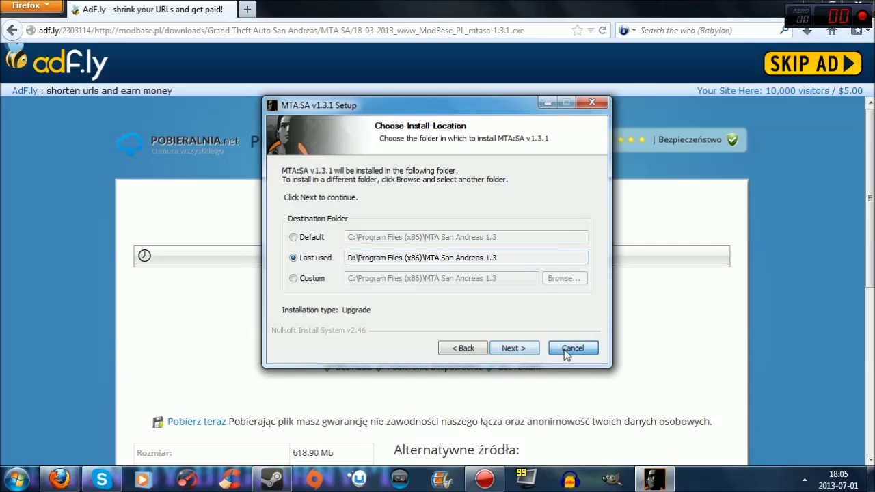
click(466, 285)
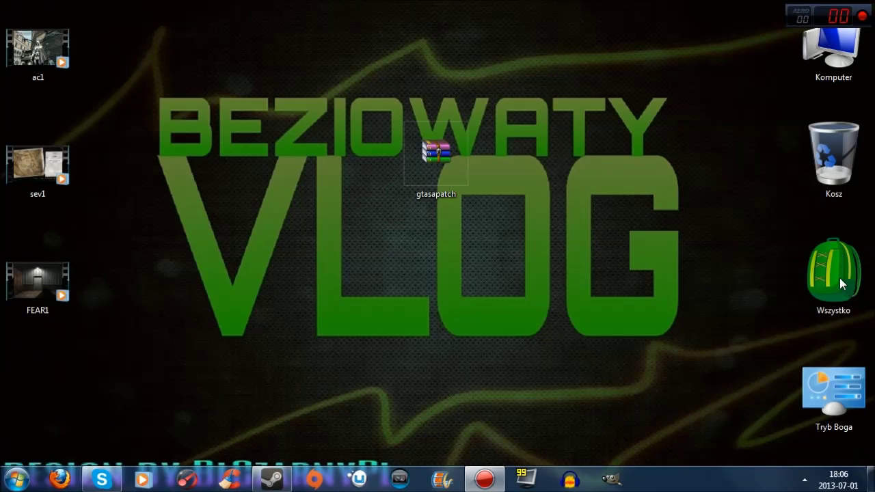
Browse from Komputer to D:\Program Files (x86)\MTA San Andreas 1.3 and launch the Multi Theft Auto application.
double_click(819, 61)
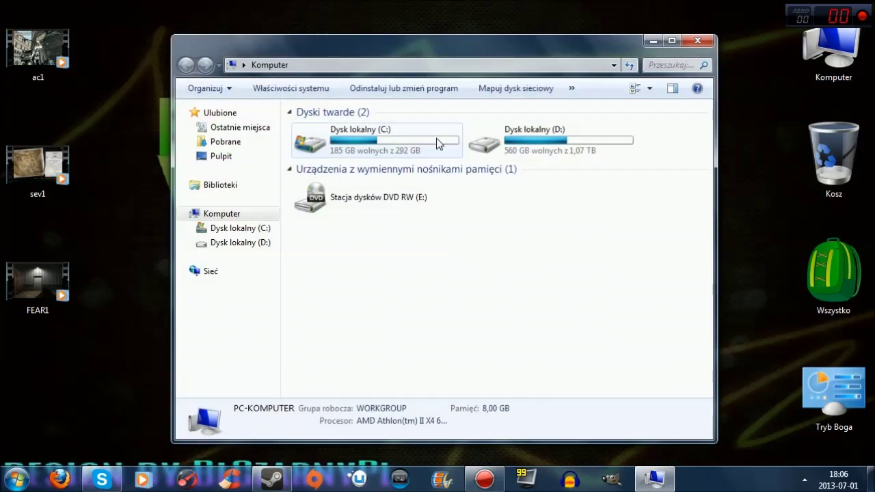
double_click(537, 133)
double_click(336, 201)
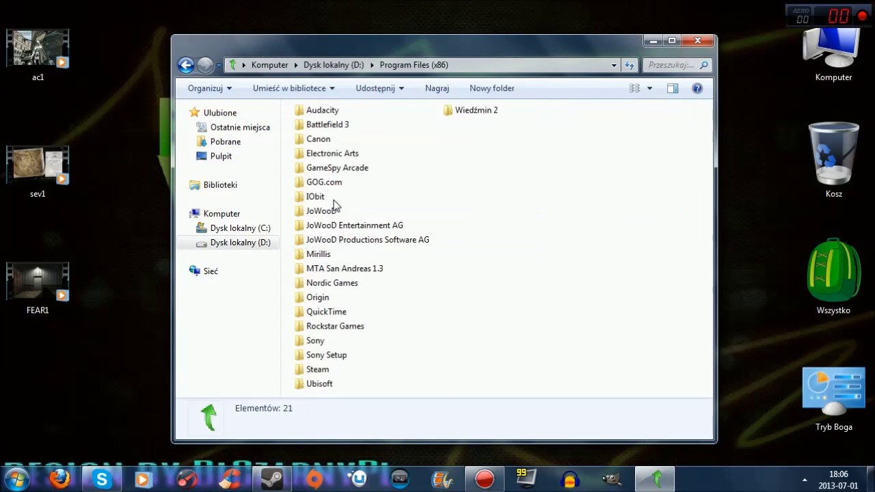
double_click(337, 270)
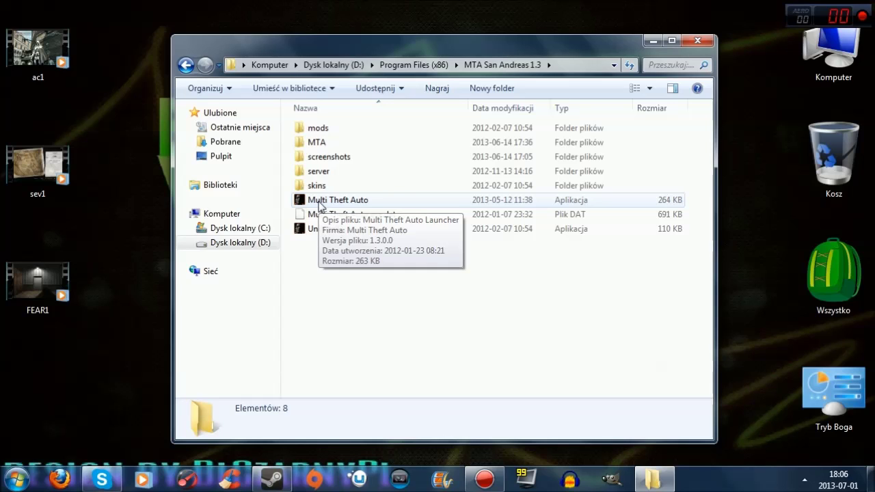
double_click(319, 201)
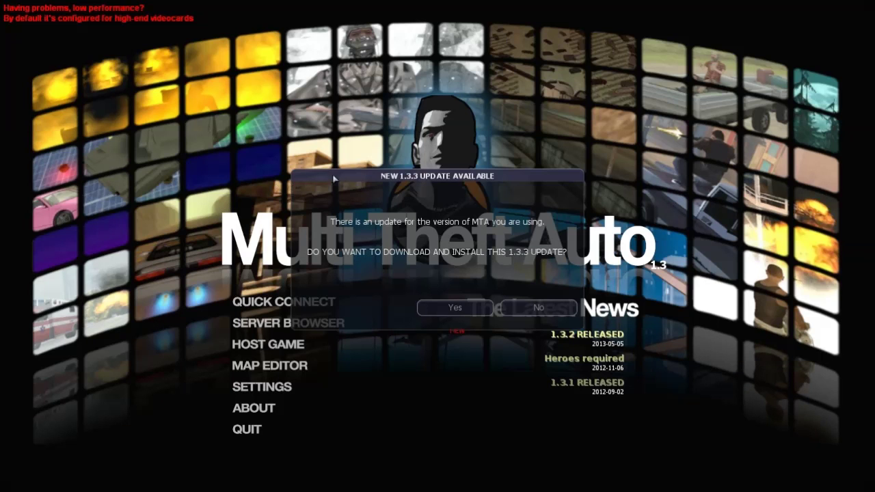
Move the 1.3.3 update prompt aside from the Multi Theft Auto logo and decline the update.
drag(333, 179, 374, 73)
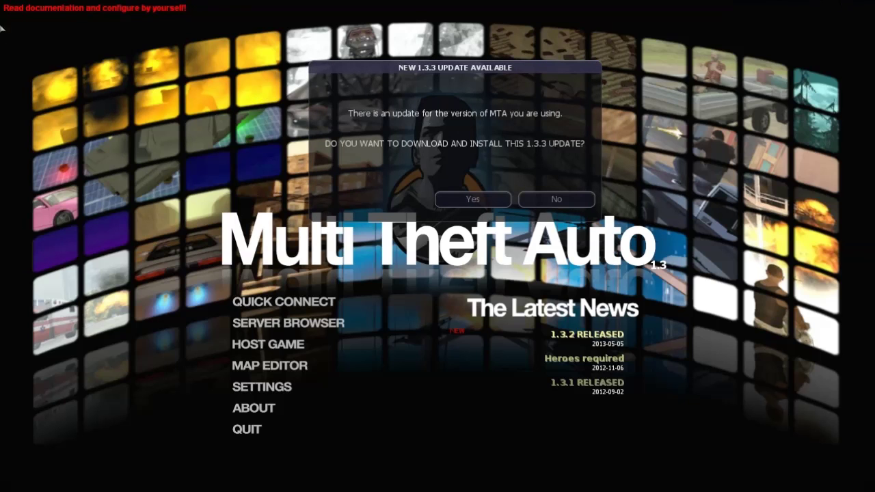
drag(410, 70, 403, 129)
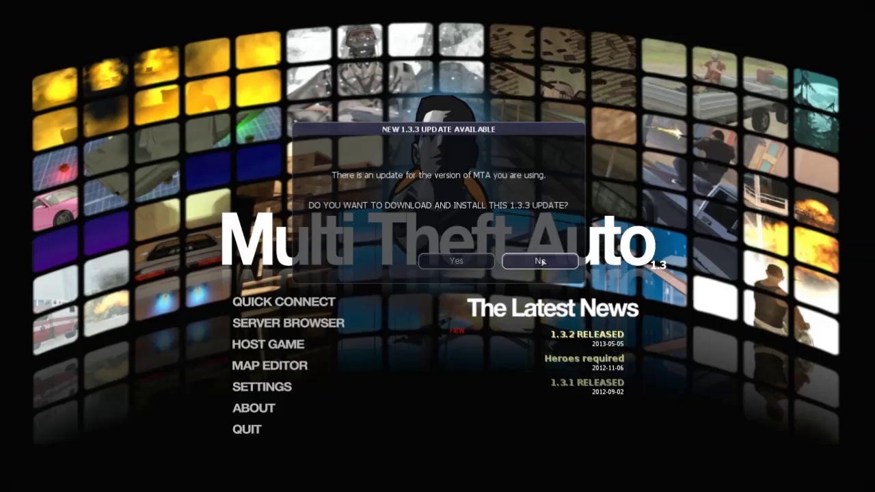
drag(416, 136, 414, 121)
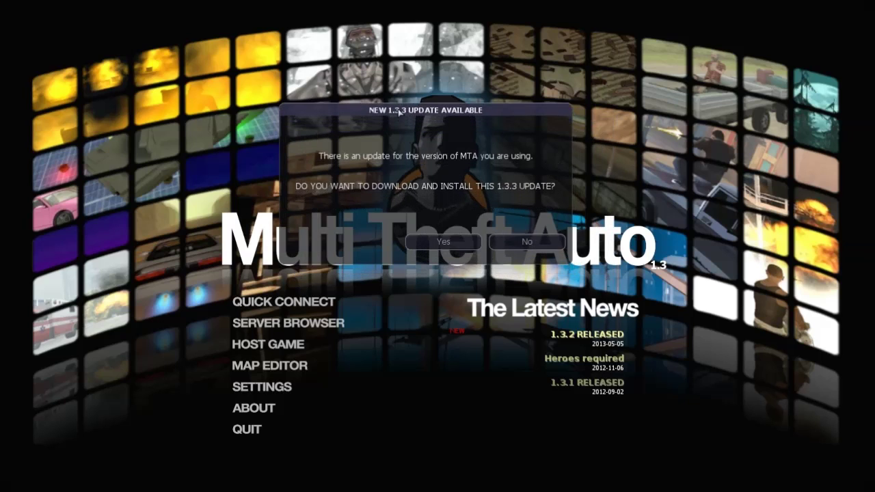
click(533, 243)
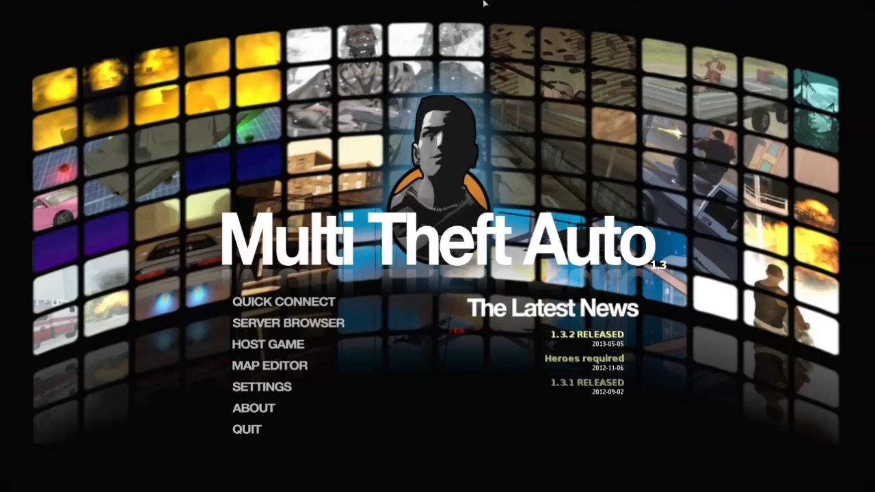
Open the game settings and review the multiplayer nick and the option for customized GTA:SA files.
click(235, 387)
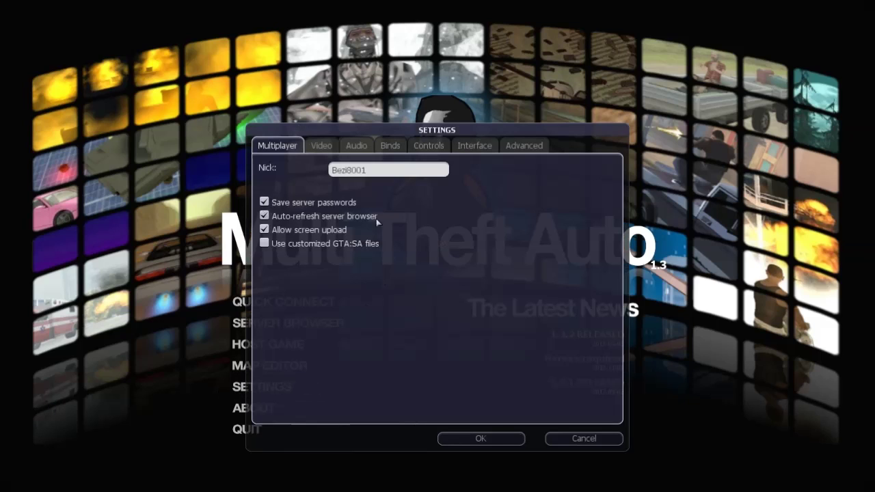
double_click(378, 173)
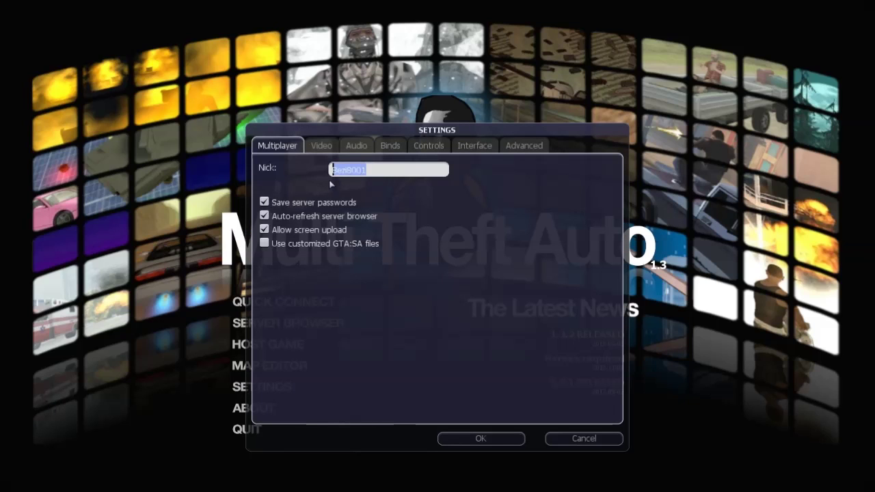
click(382, 172)
click(264, 246)
click(548, 306)
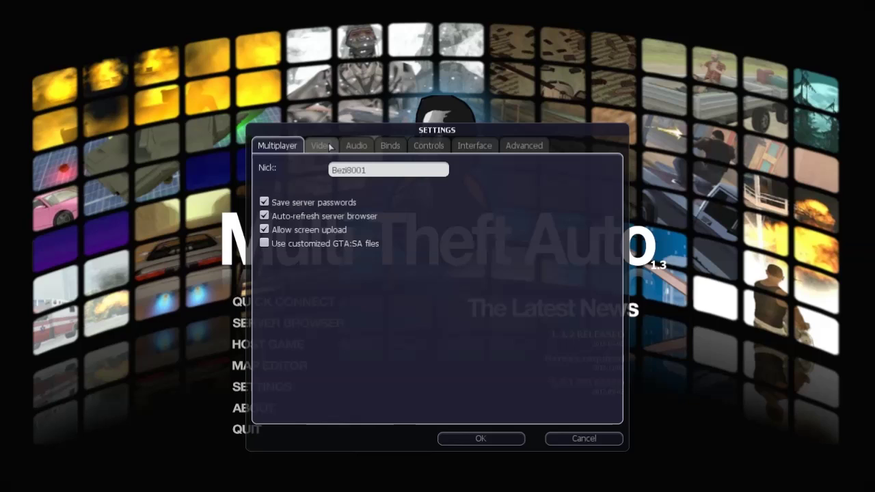
Review the video settings and try adjusting the audio volumes, with SFX at 12% and MTA at 14%.
click(322, 146)
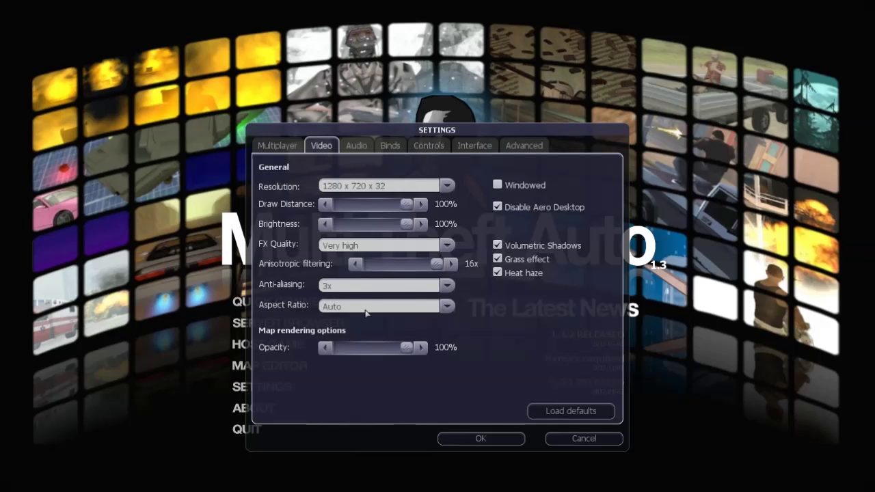
click(361, 146)
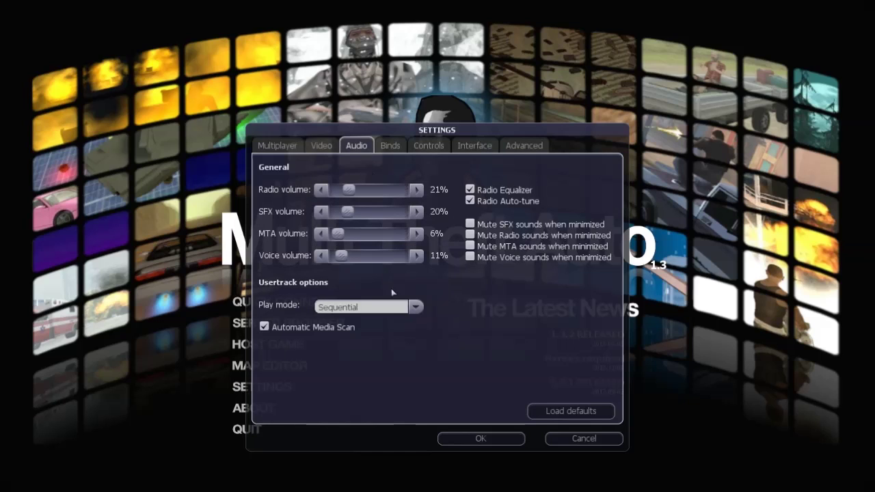
click(398, 309)
click(397, 309)
drag(340, 236, 339, 214)
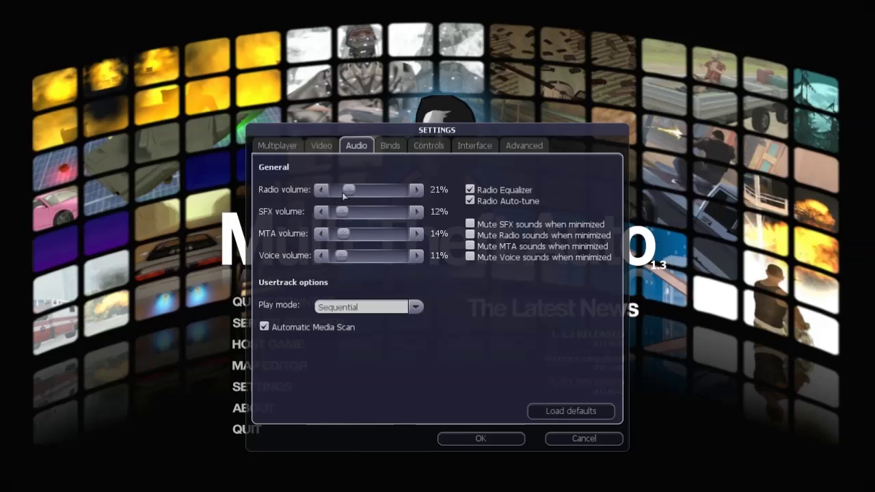
drag(350, 192, 346, 214)
drag(342, 256, 346, 257)
Examine the key binds, controls, interface and advanced settings, and close the settings without saving.
click(387, 147)
drag(609, 188, 615, 393)
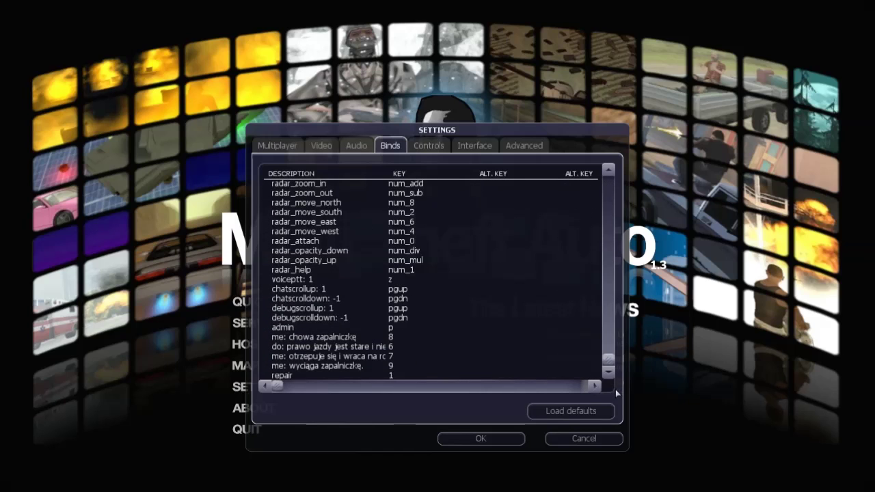
scroll(302, 272, up, 4)
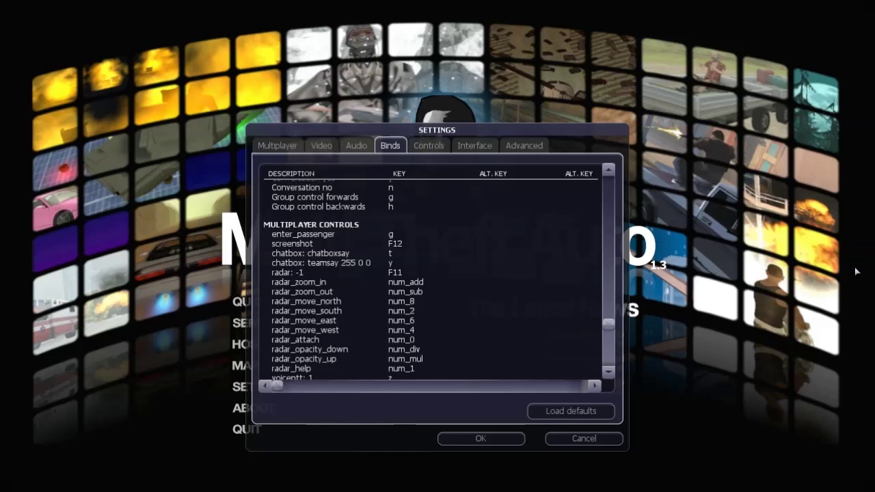
click(430, 148)
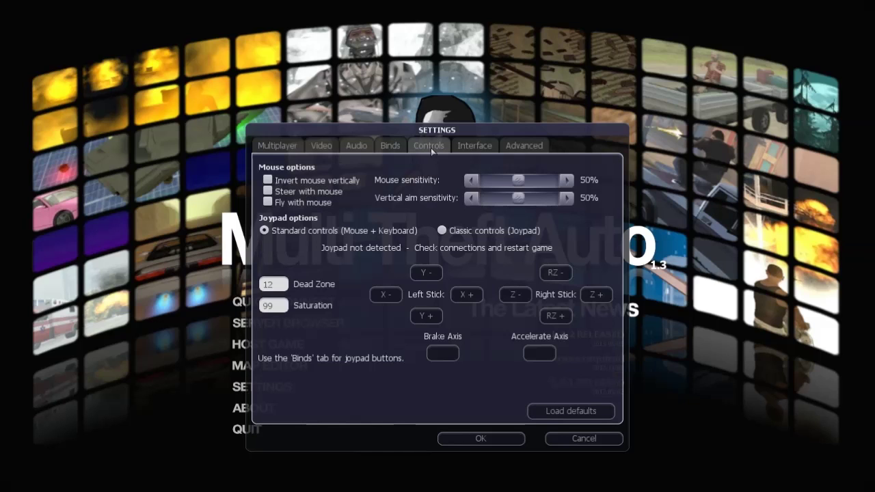
click(468, 149)
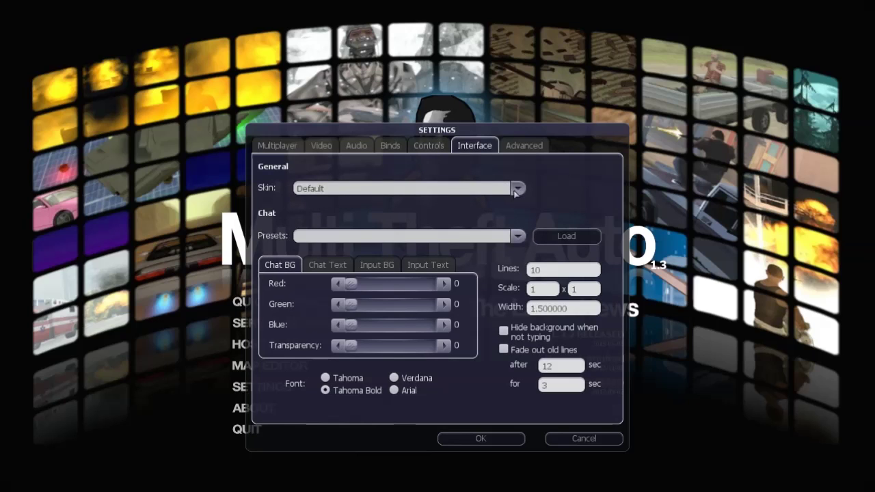
click(524, 147)
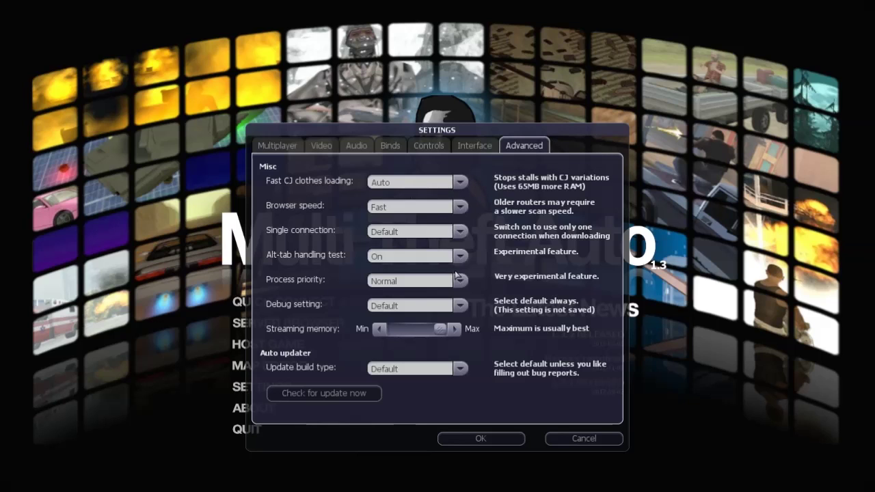
click(564, 437)
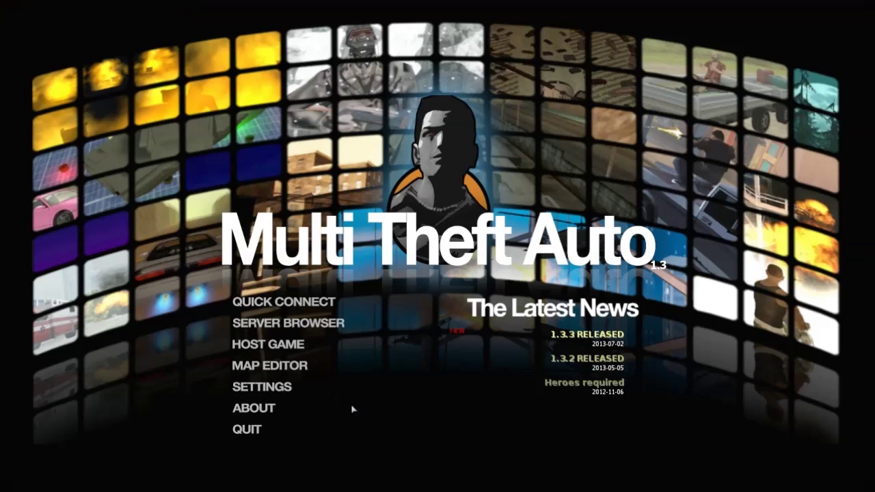
Open the server browser and clear the mrgreen search filter from the Internet server list.
click(294, 328)
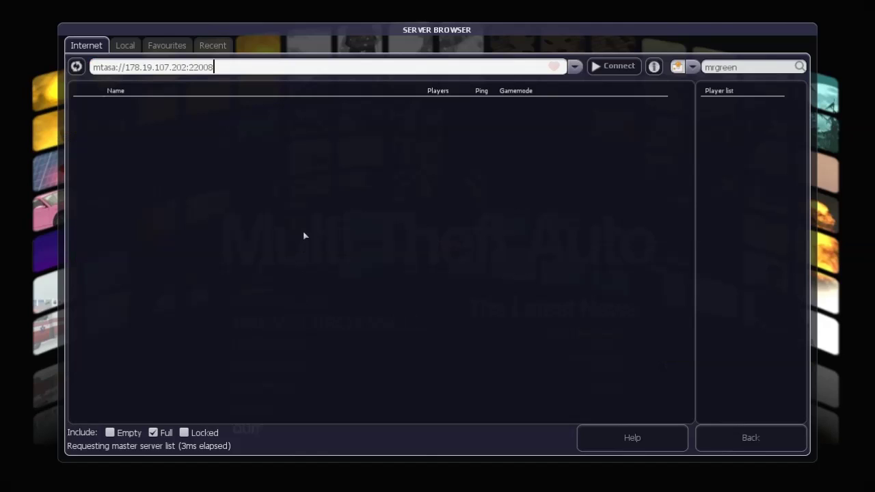
drag(225, 67, 277, 43)
drag(765, 71, 669, 71)
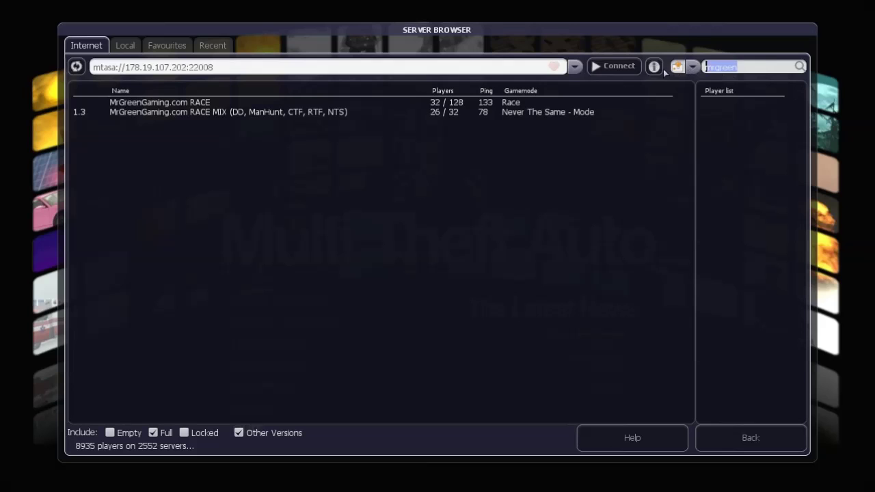
key(BackSpace)
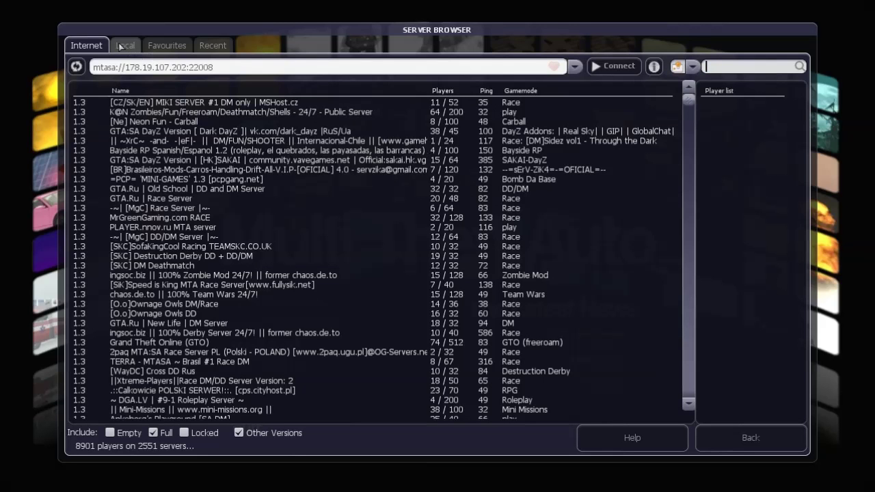
Look through the Local, Favourites and Recent server lists and return to the Internet list.
click(124, 47)
click(167, 46)
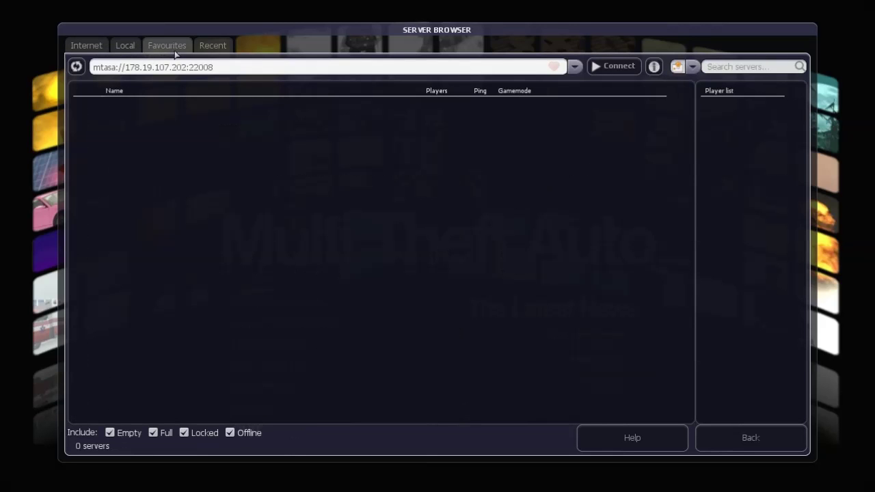
click(211, 49)
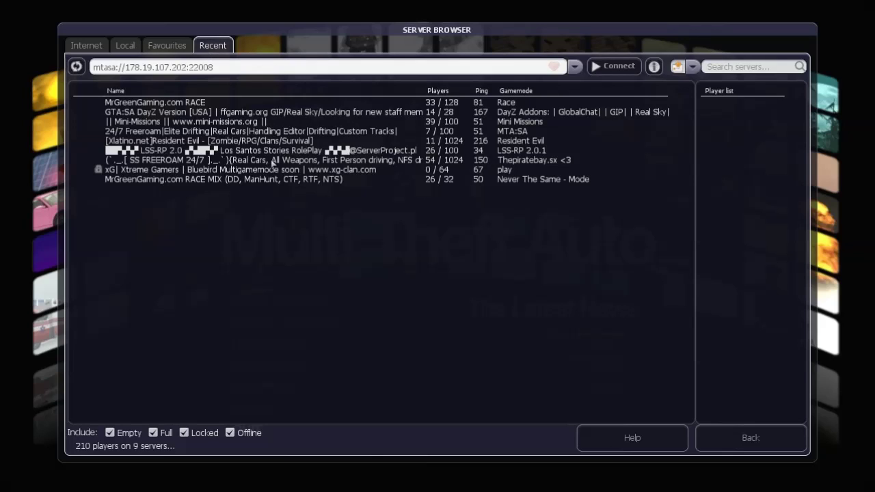
click(164, 47)
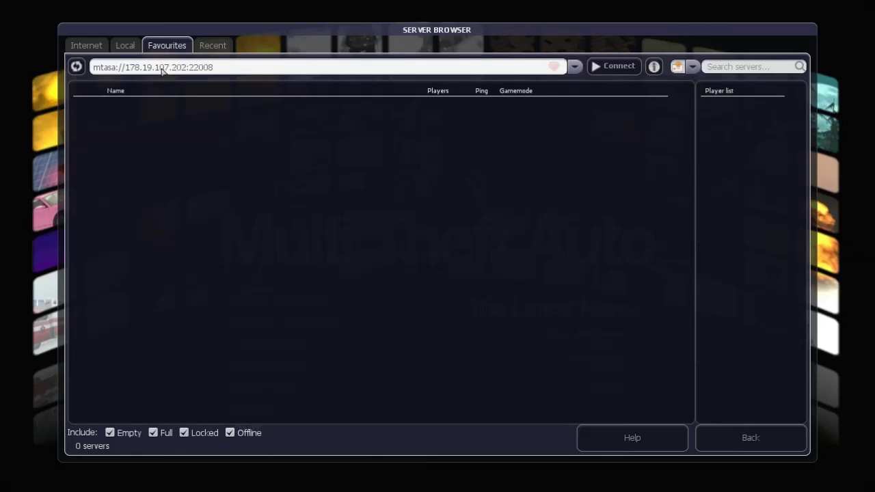
click(126, 46)
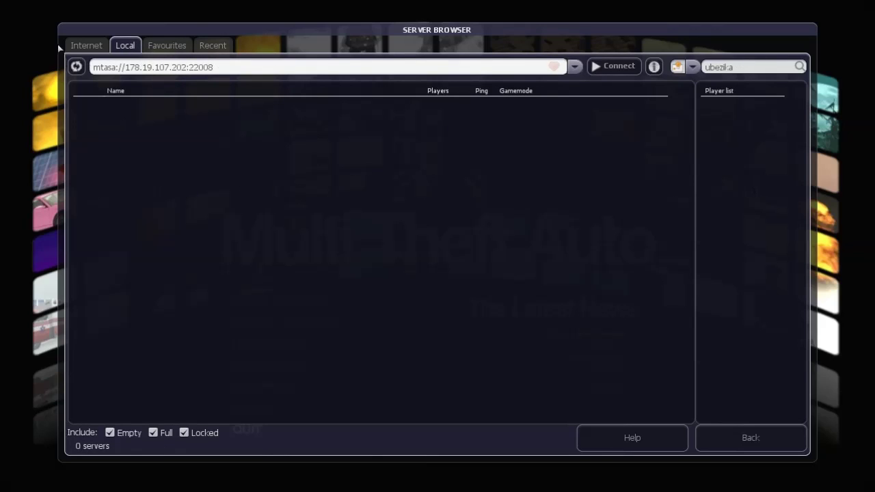
click(86, 45)
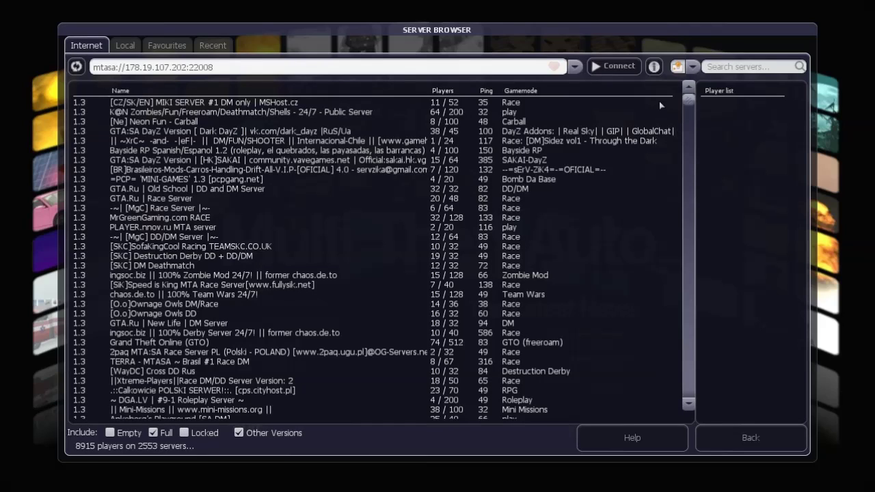
Sort the Internet servers by player count in both directions and select a server near the top to view its player list.
click(432, 91)
click(432, 91)
click(432, 90)
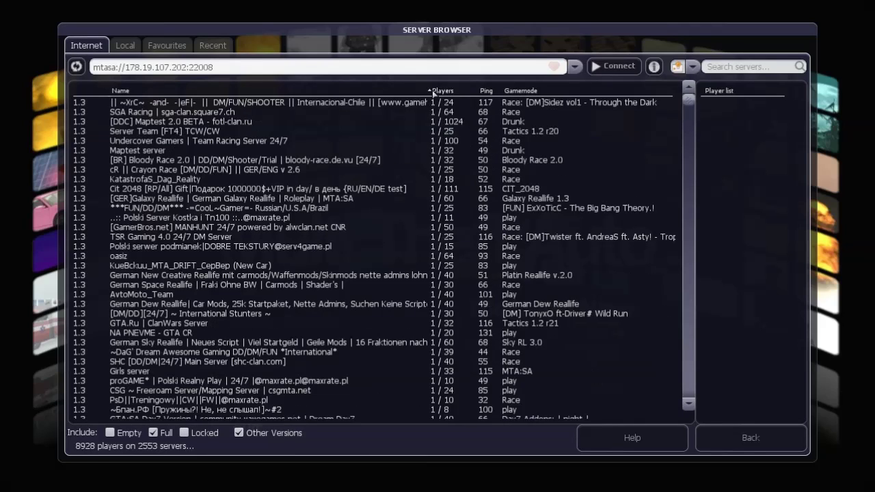
click(432, 90)
click(470, 101)
Sort the servers by gamemode in both directions, and then order them by ascending player count.
click(513, 91)
click(522, 91)
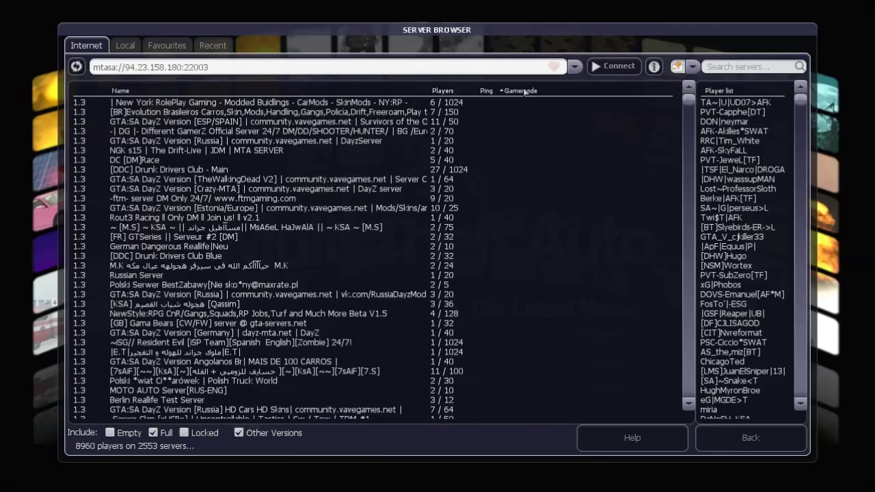
click(508, 91)
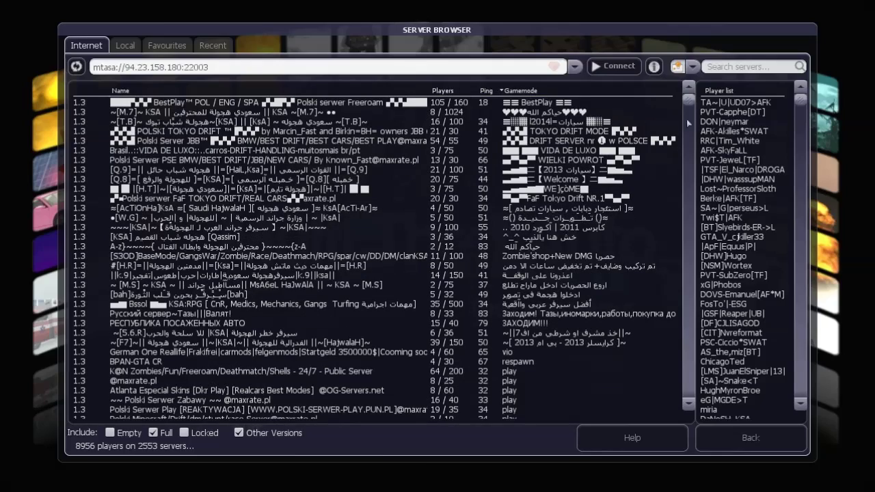
mouse_move(688, 103)
mouse_down()
mouse_move(687, 130)
mouse_move(687, 95)
mouse_up()
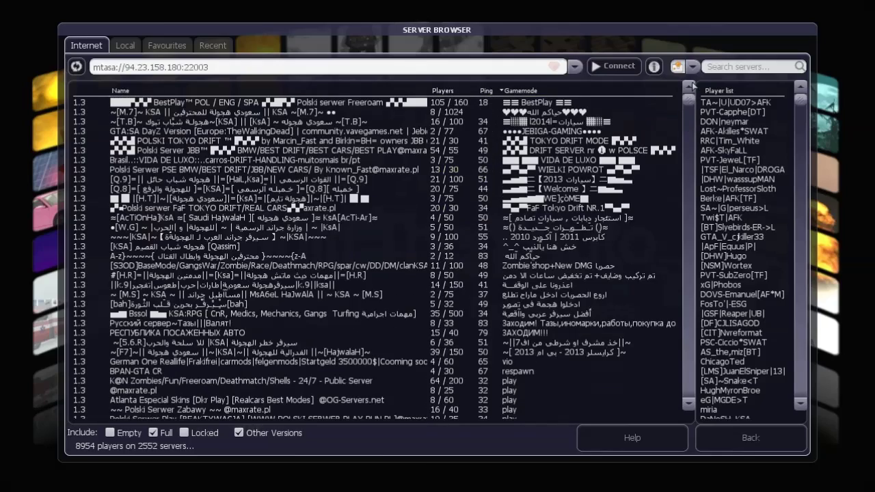
click(448, 91)
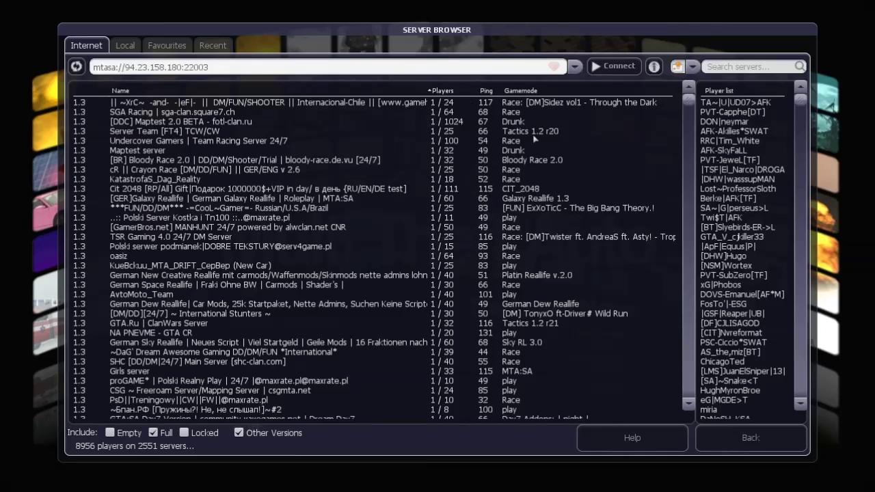
Preview the Polski serwer podmianek entry, then select the NA PNEVME - GTA CR server and connect to it.
click(397, 247)
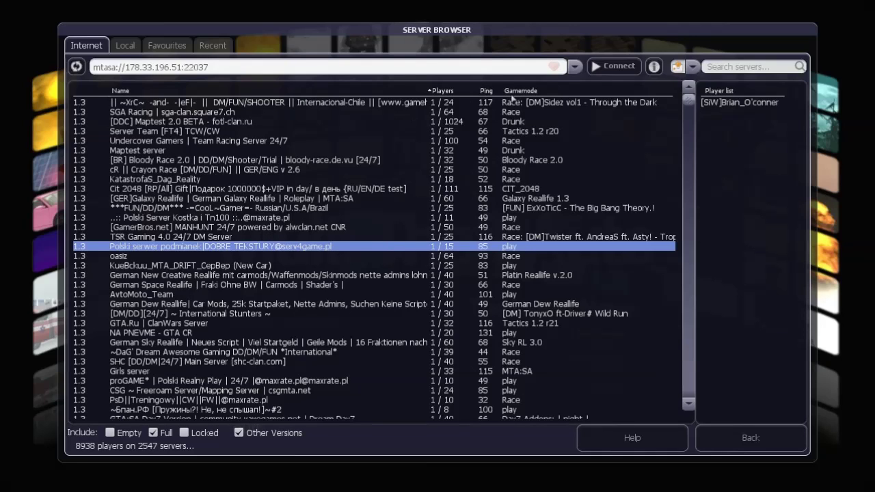
click(430, 93)
click(434, 92)
click(415, 333)
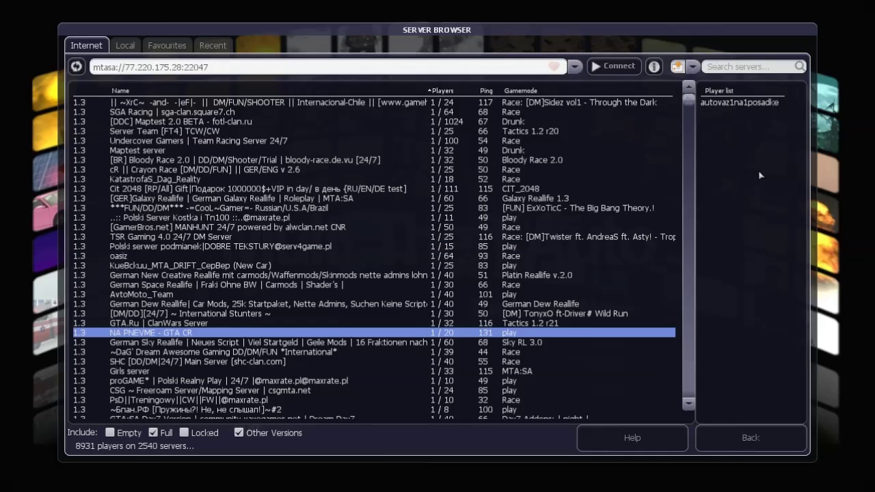
click(612, 70)
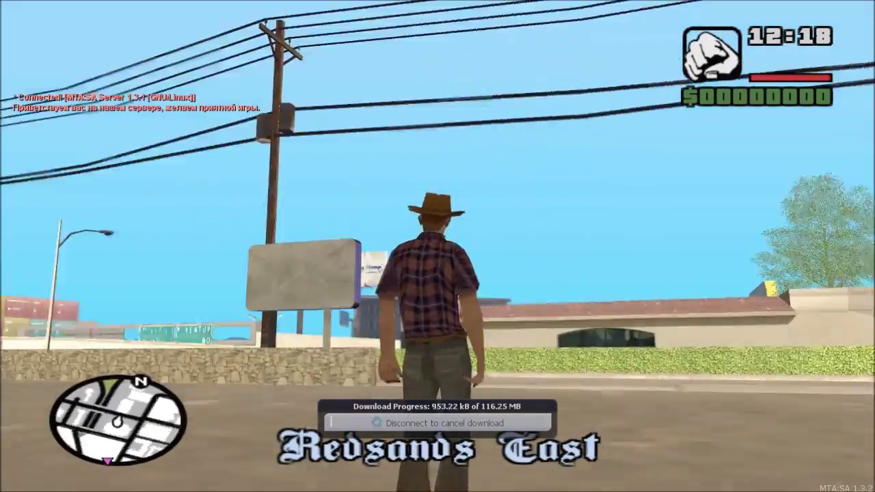
Move the character around the parking lot and roadside in Redsands East during the server file download.
key(w)
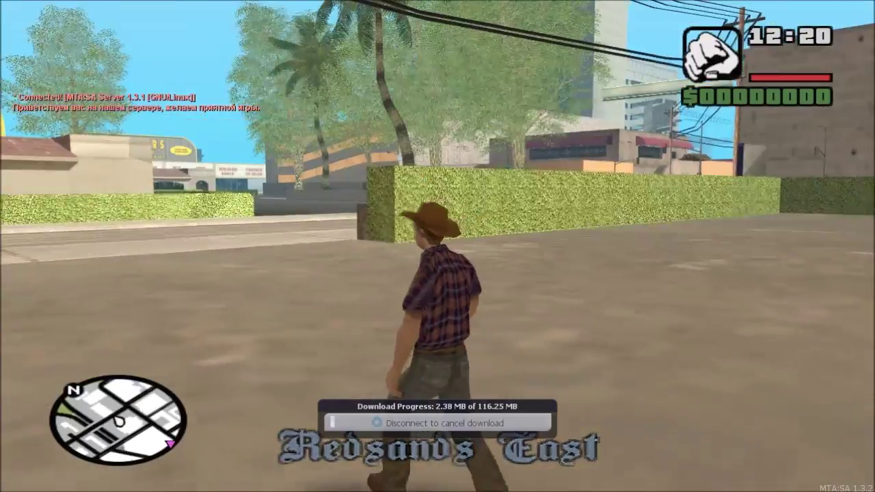
key(w)
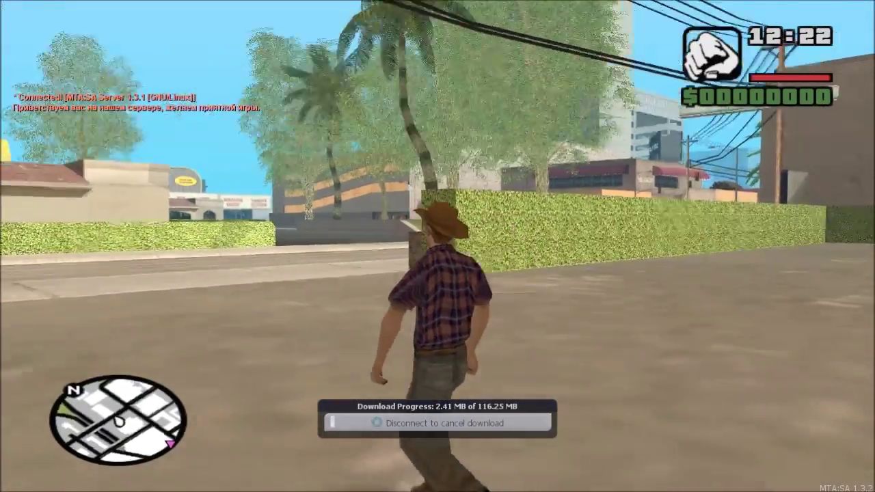
key(w)
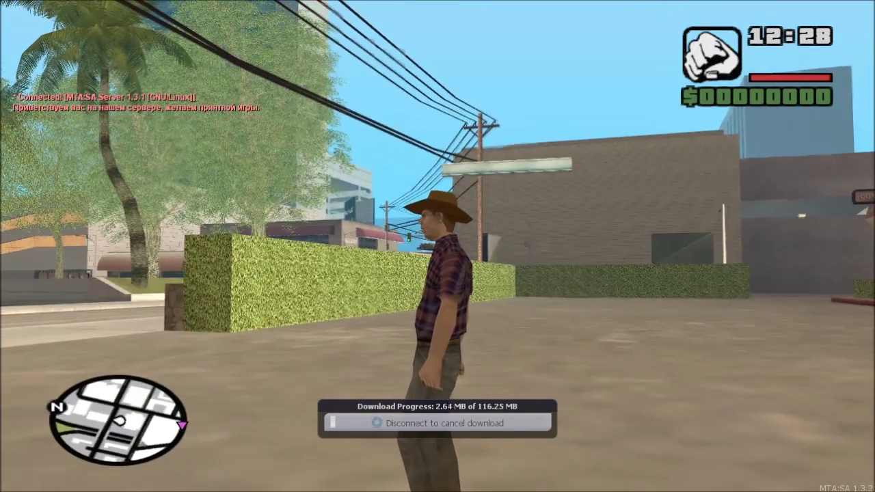
key(w)
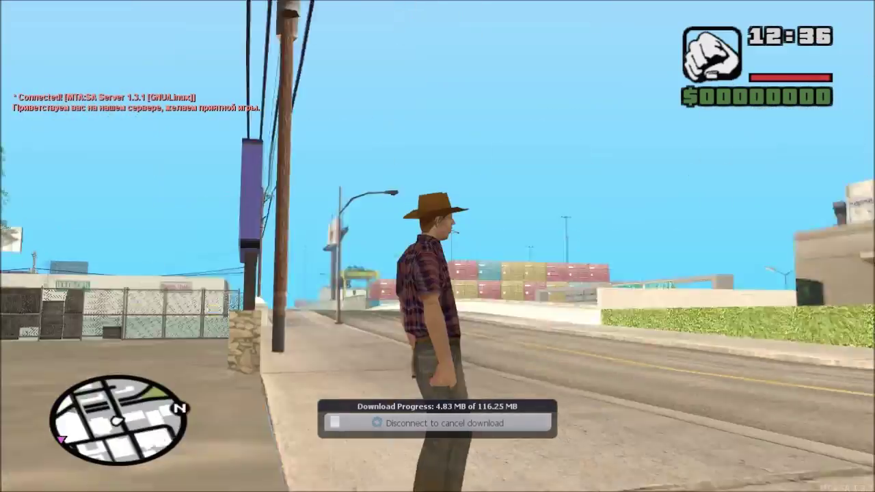
key(w)
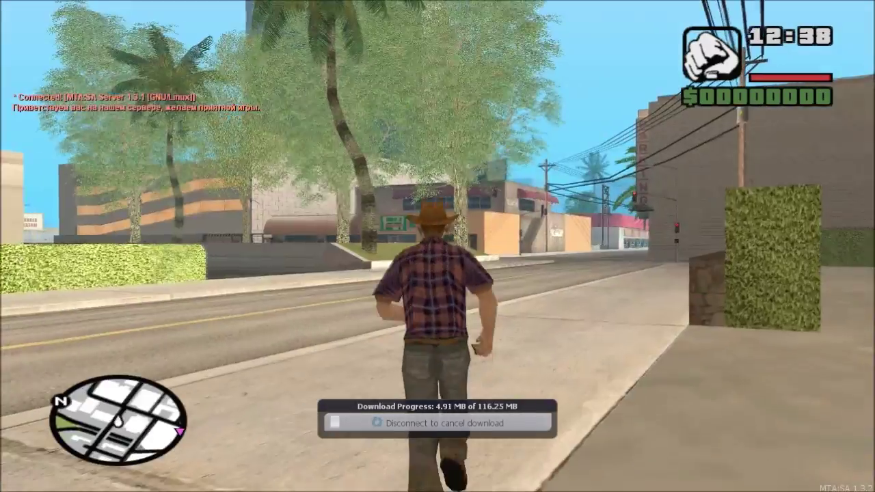
key(w)
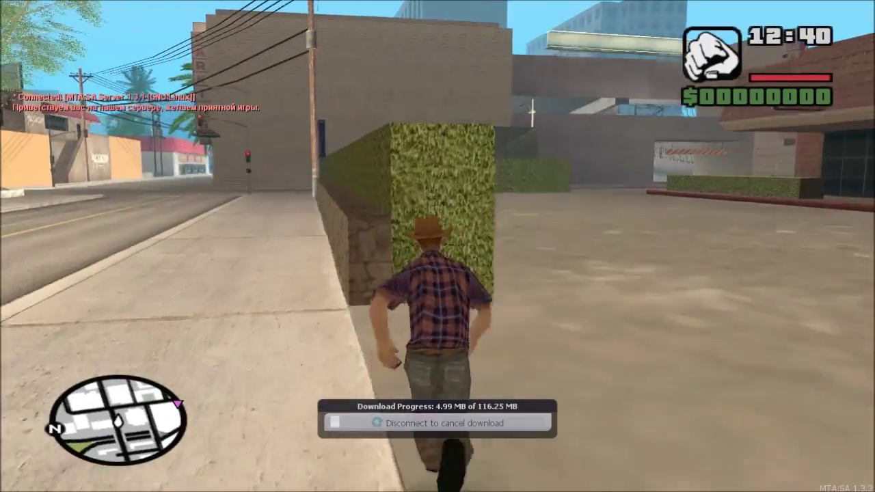
key(shift)
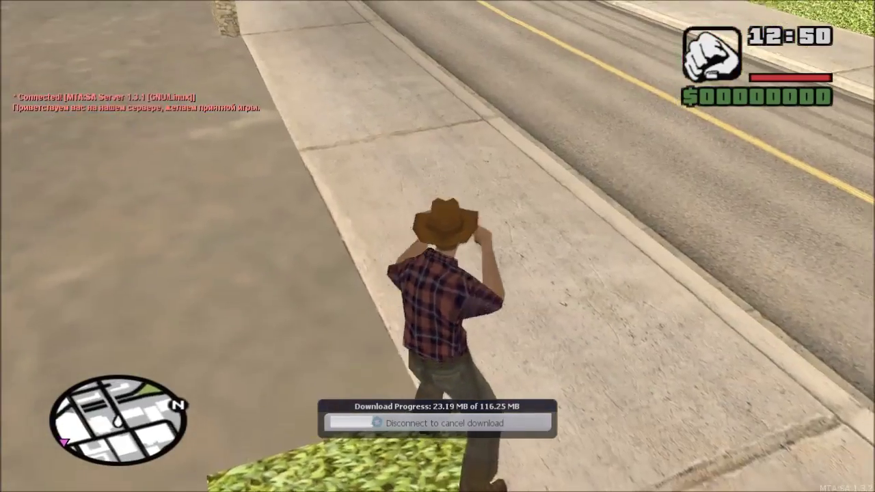
key(shift)
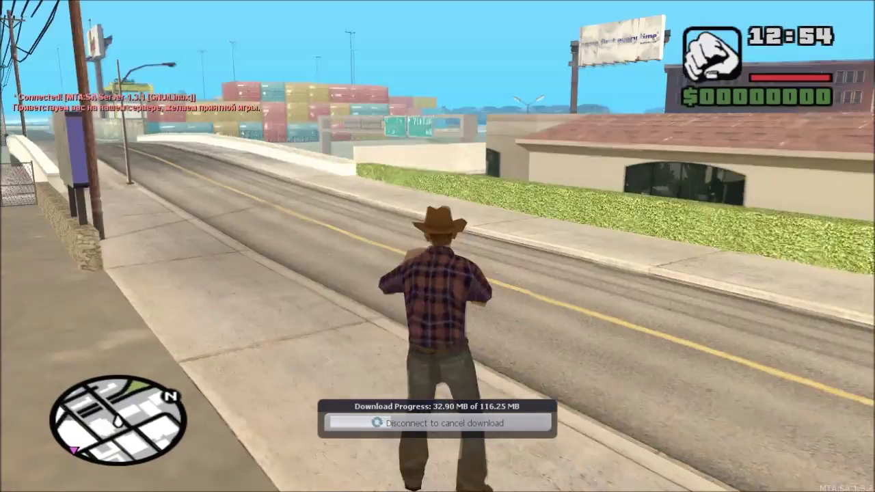